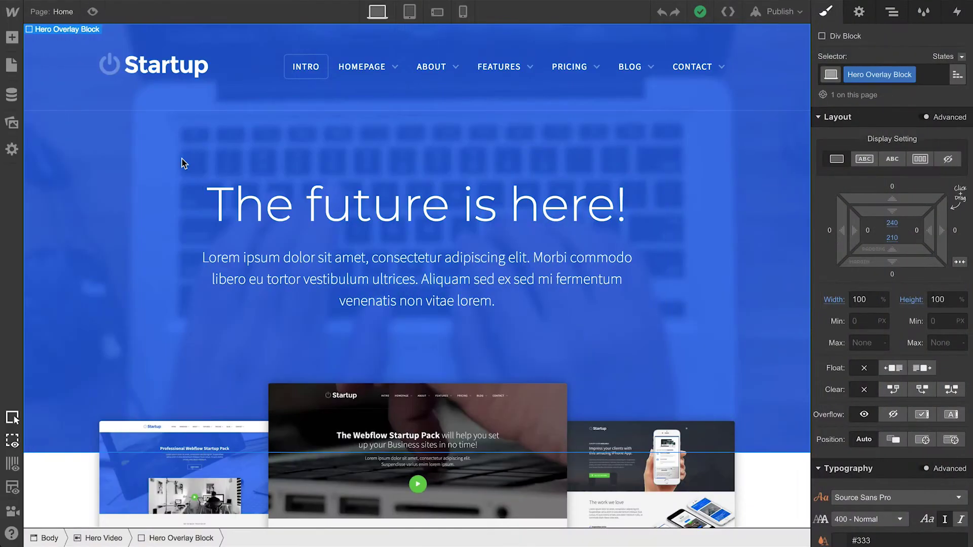
Step: Open the Pages panel and scroll through the static pages and the Homepages, Blog, About and Pricing folders
left_click(19, 67)
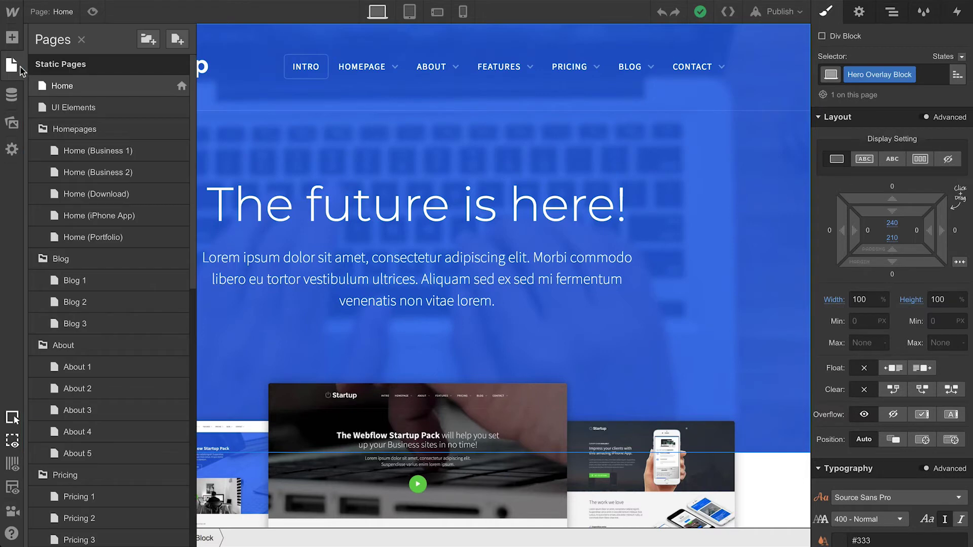
scroll(89, 98, "down", 3)
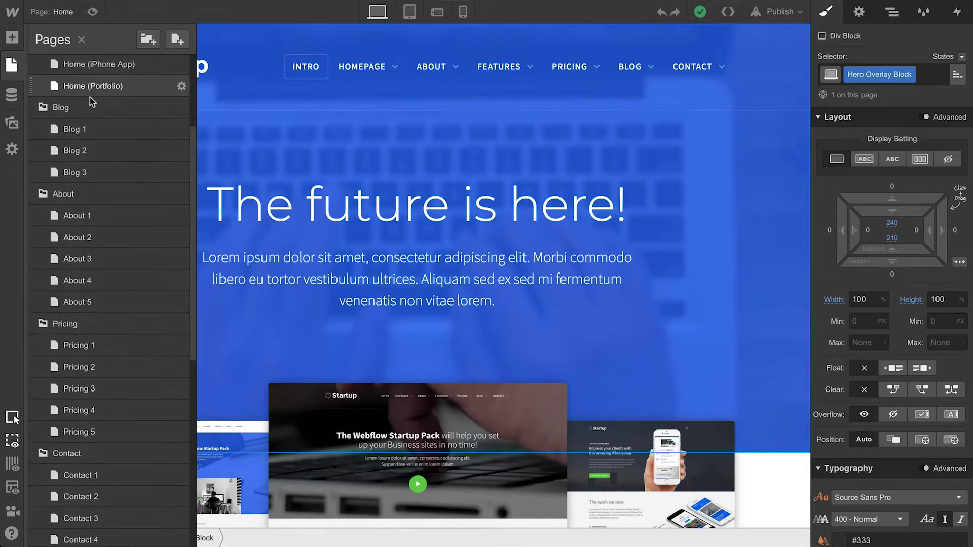
scroll(89, 97, "down", 2)
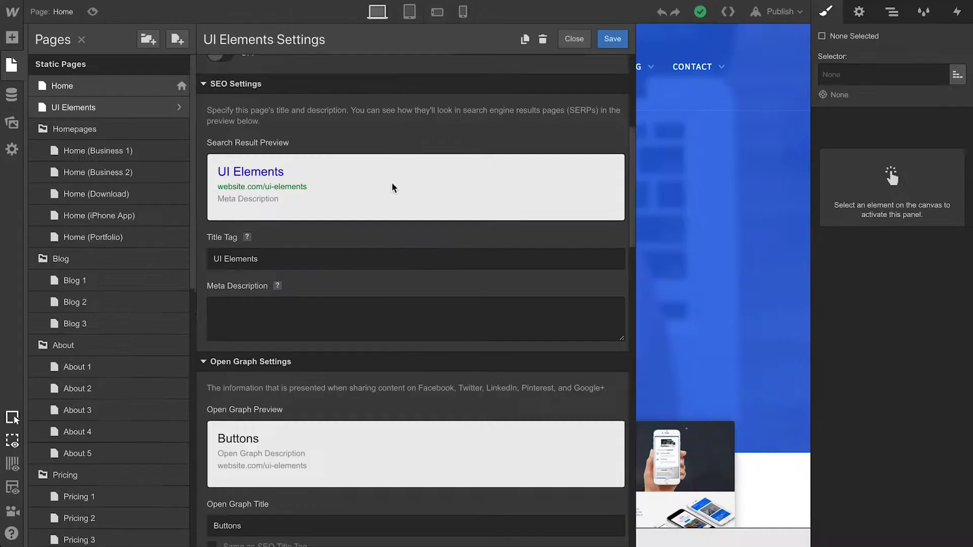
scroll(390, 187, "down", 6)
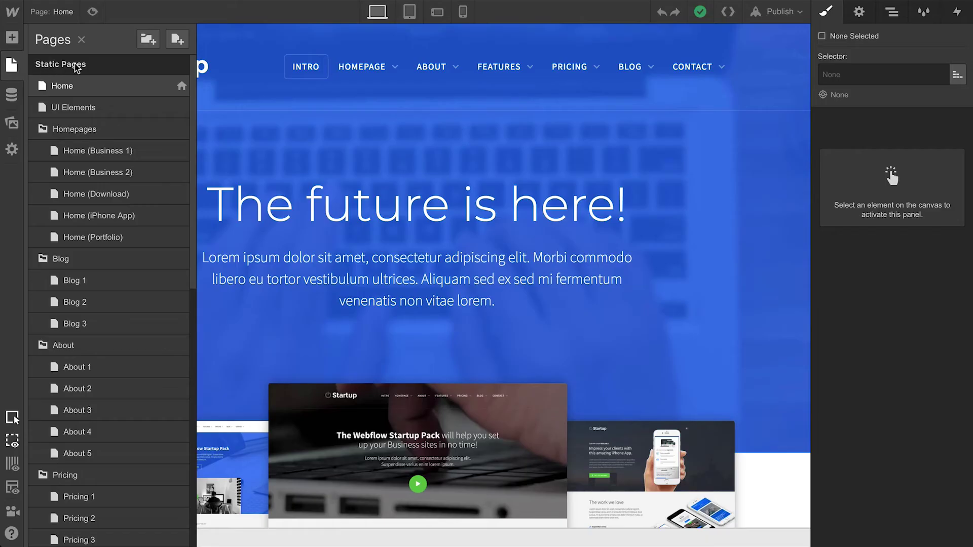
Step: Add a new page named 'Best Page Ever' with the slug my-best-page
left_click(177, 45)
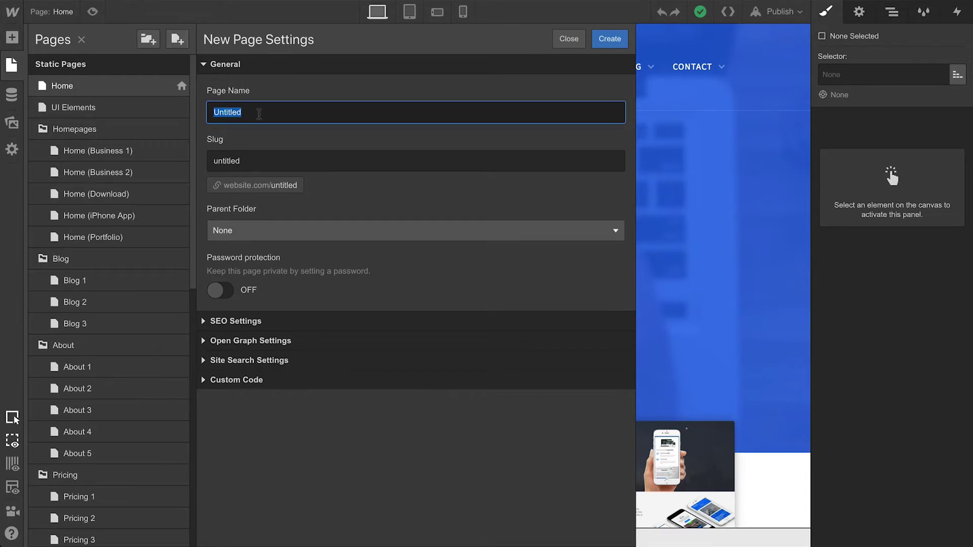
type("Best Page Ever")
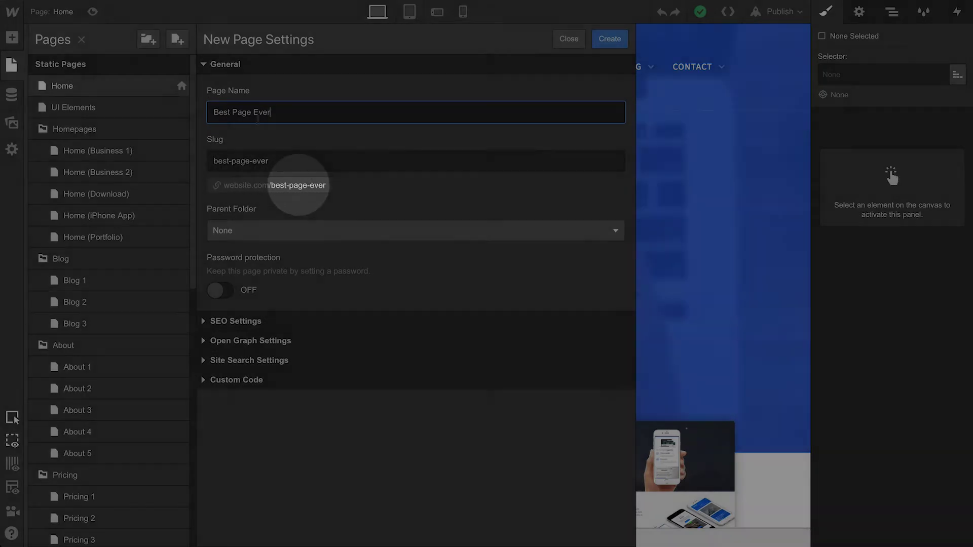
left_click(256, 161)
key("ctrl+a")
type("my-best-page")
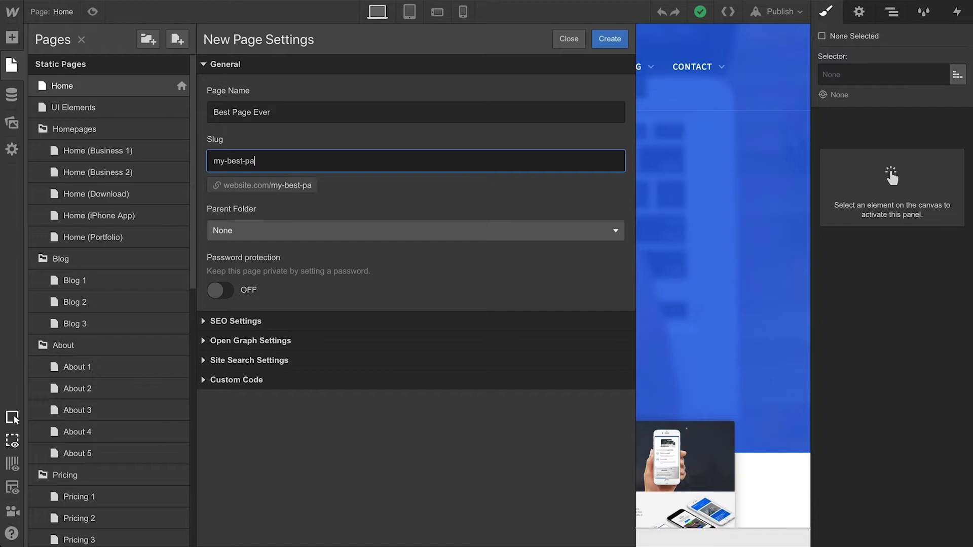
Step: Put the page in the Features folder and turn on password protection with a new password
left_click(270, 234)
scroll(256, 276, "down", 3)
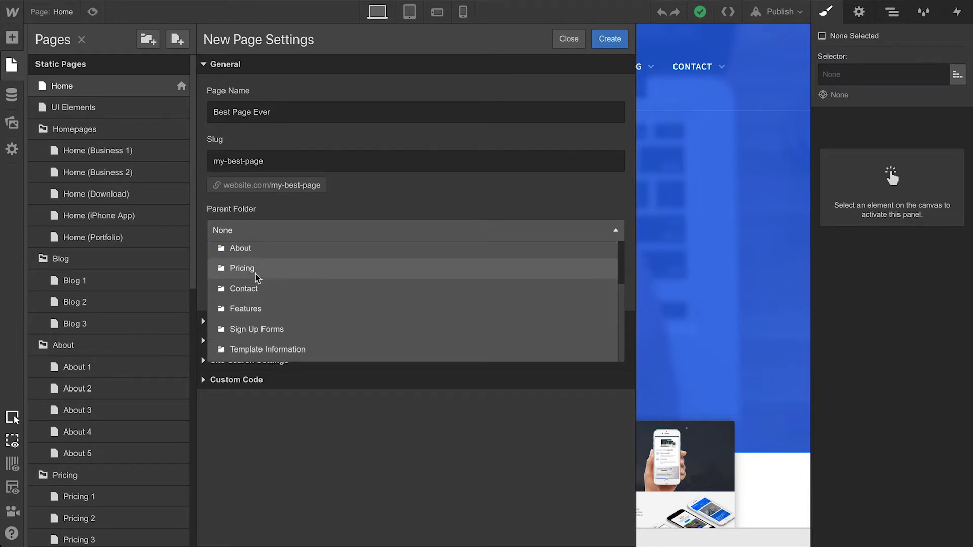
left_click(254, 311)
left_click(220, 290)
left_click(249, 334)
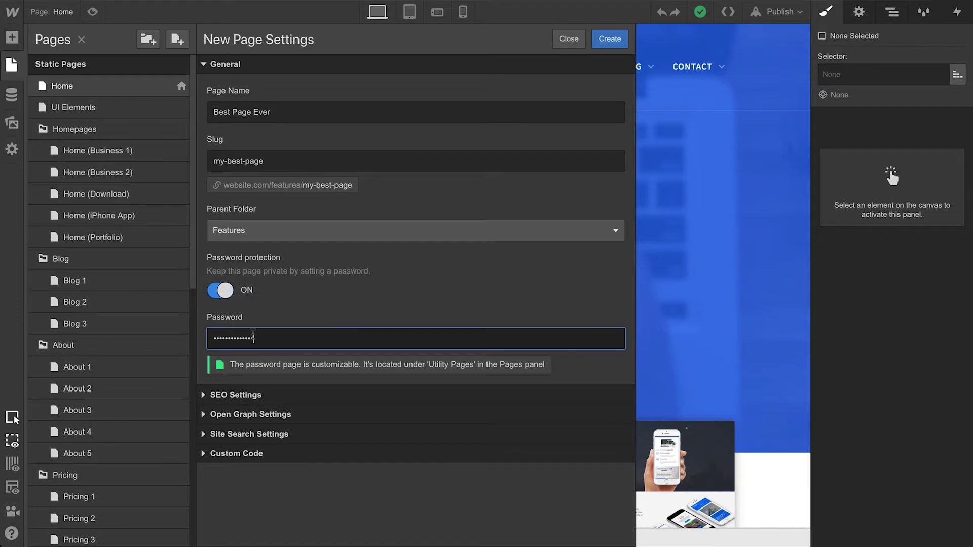
key("ctrl+a")
type("secret1234")
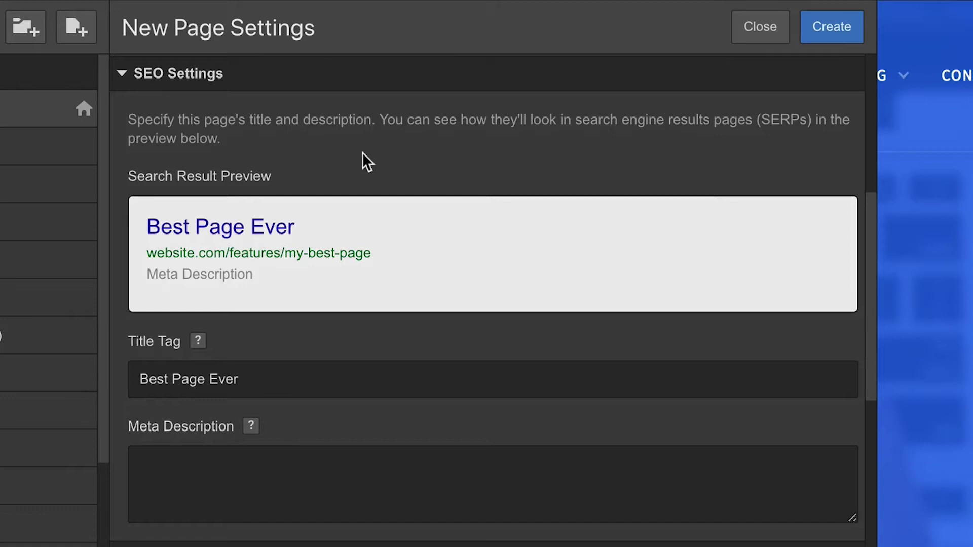
Step: Set the meta description to 'I'm the best!' and the Open Graph description to 'YOU WON'T BELIEVE why I'm the best page ever!'
left_click(217, 469)
type("I'")
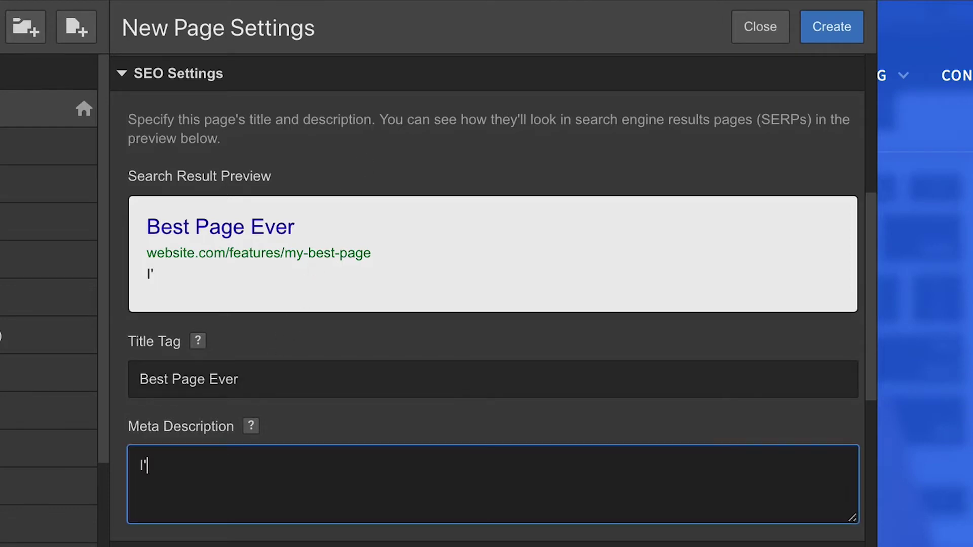
type("m the best!")
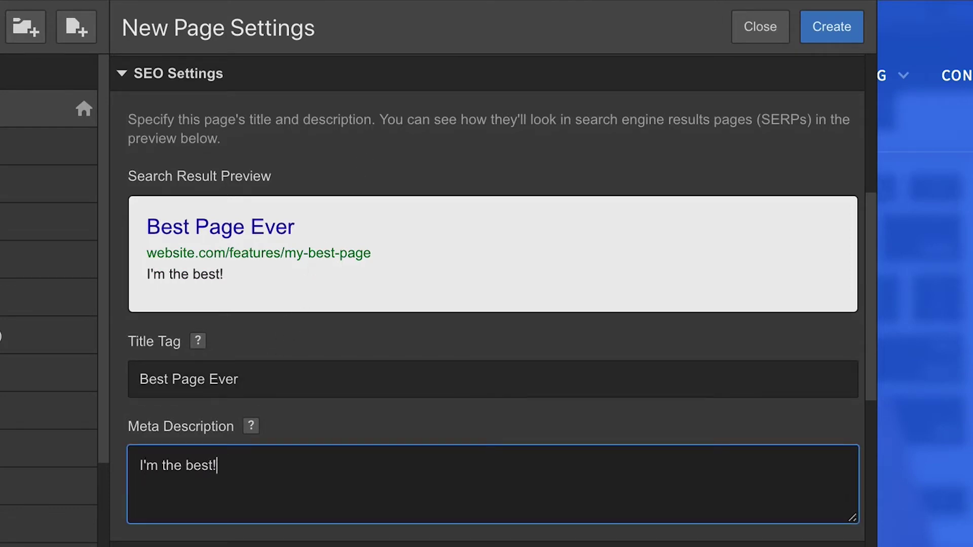
scroll(486, 299, "down", 10)
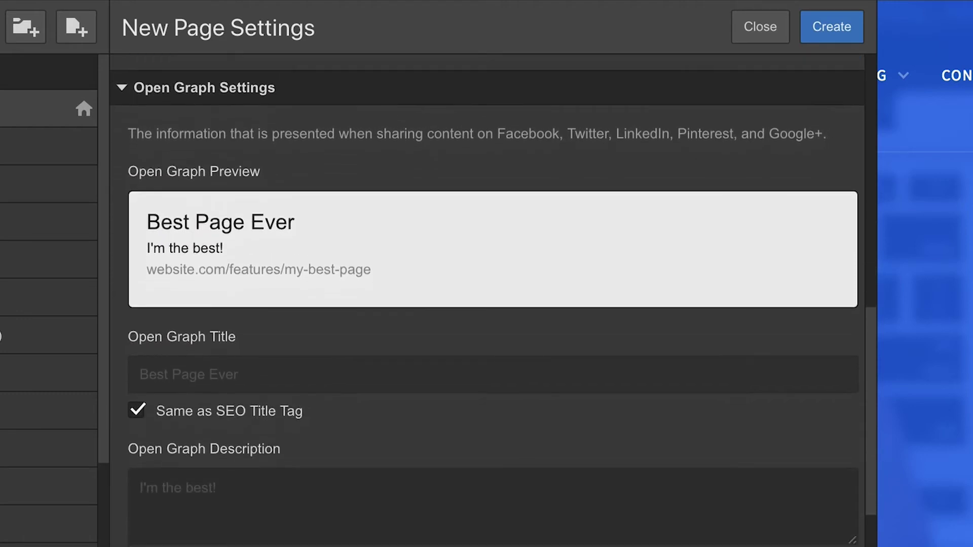
left_click(220, 494)
type("YOU WON'T ")
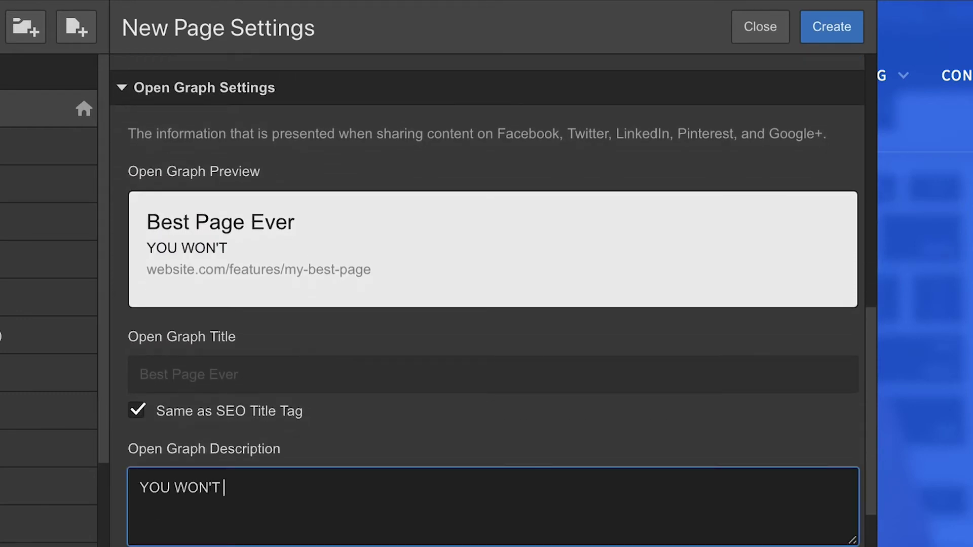
type("BELIEVE why I'm the best page ever!")
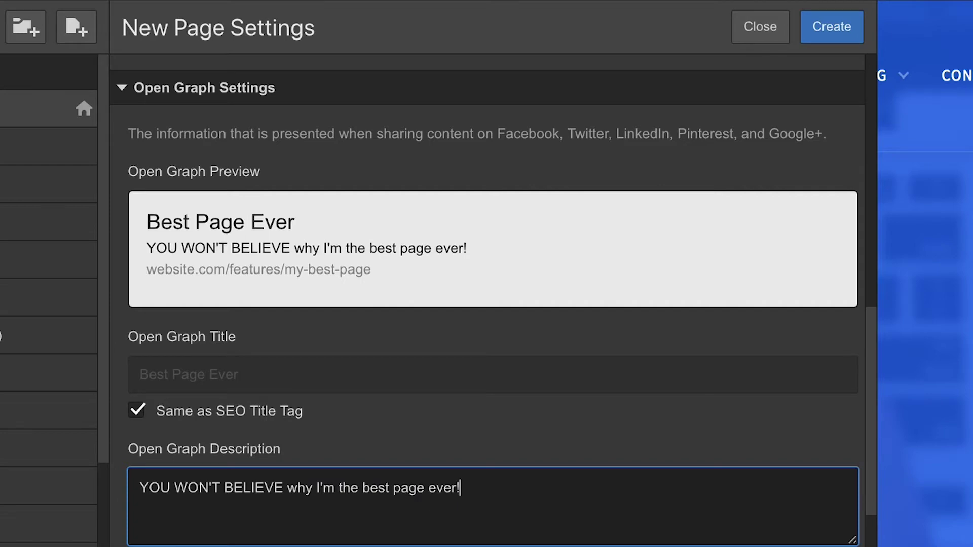
Step: Keep the page in site search and uncheck 'Same as' for the search title, description and image
scroll(428, 312, "down", 6)
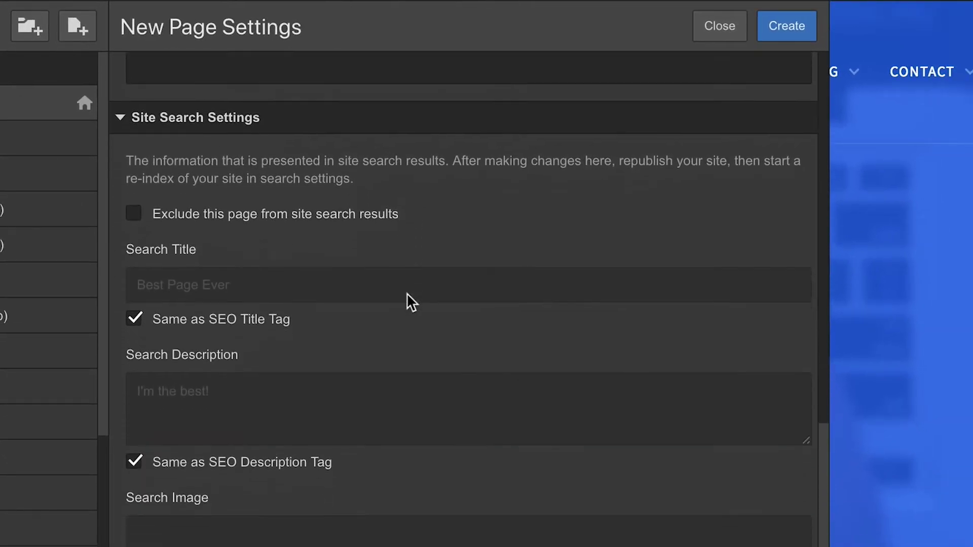
scroll(406, 292, "down", 1)
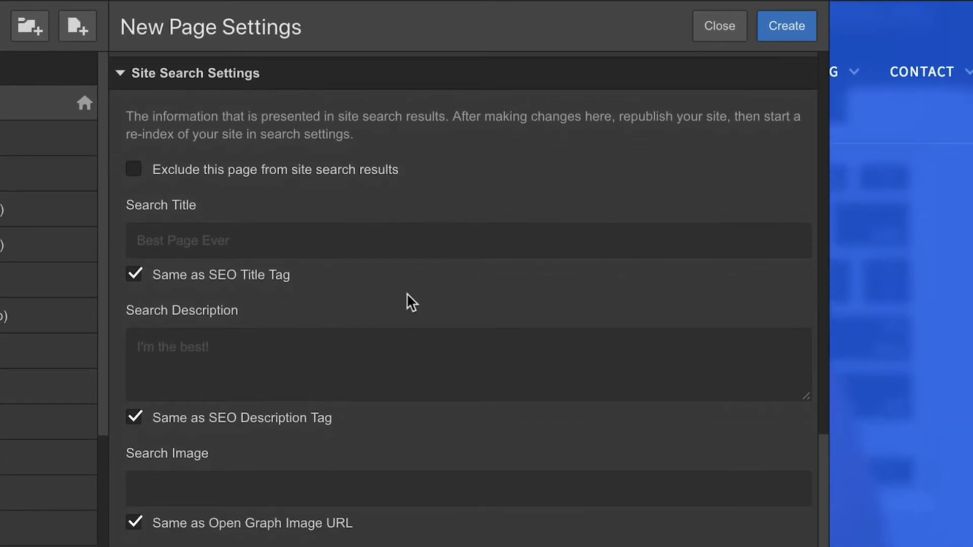
left_click(131, 165)
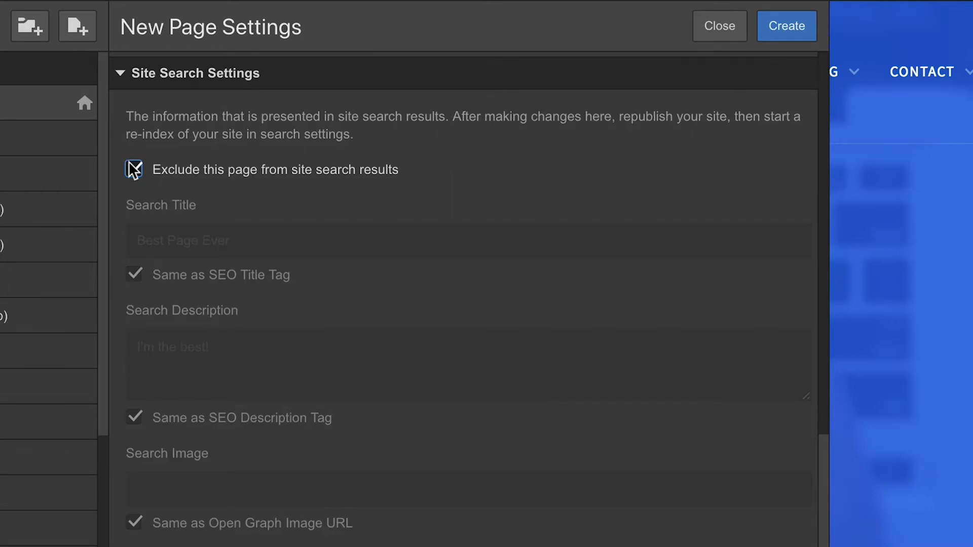
left_click(131, 167)
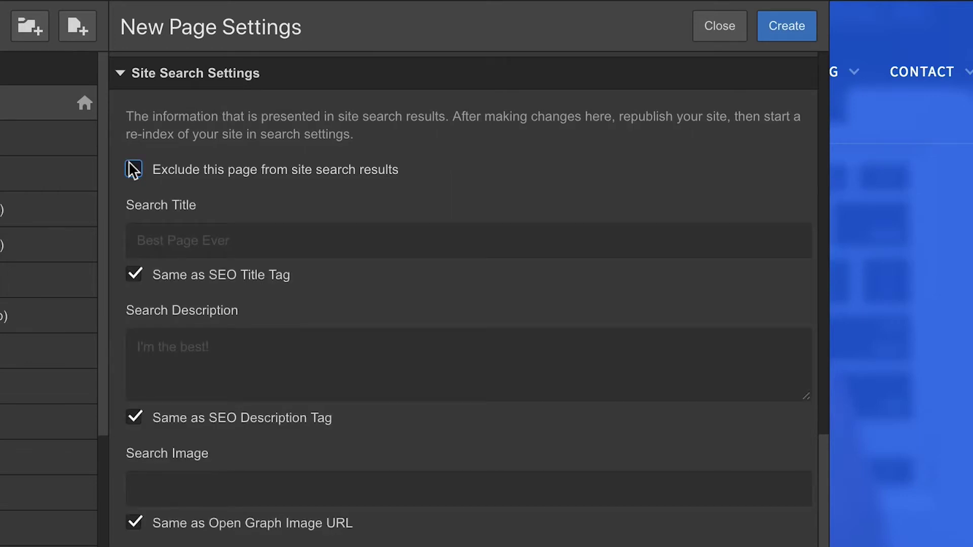
left_click(134, 274)
left_click(133, 419)
left_click(133, 523)
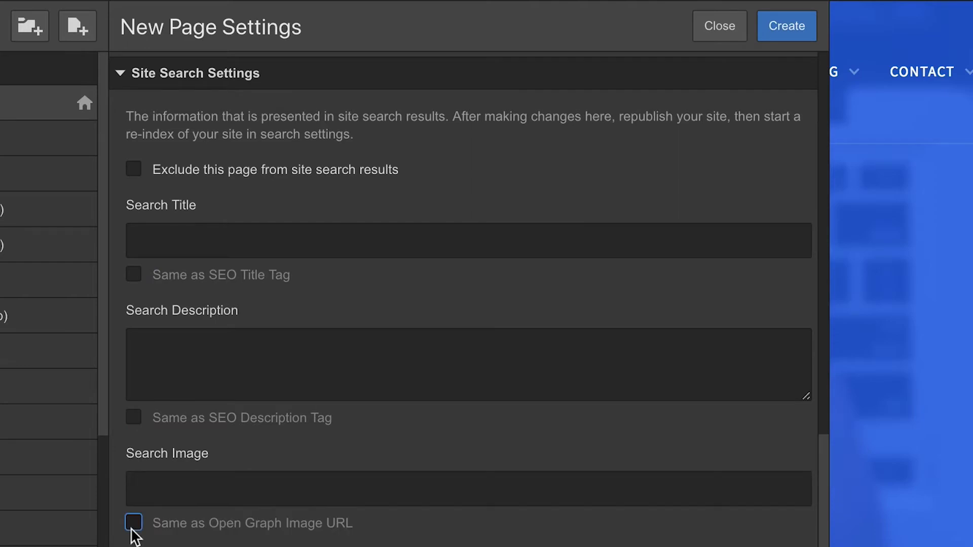
Step: Place the cursor in the head and before-body Custom Code editors
scroll(133, 532, "down", 5)
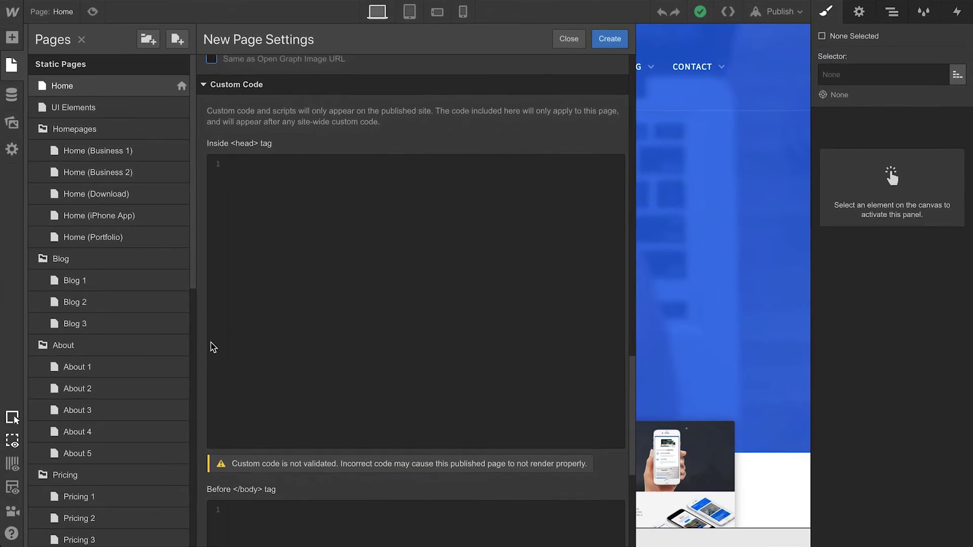
left_click(278, 229)
scroll(278, 231, "down", 3)
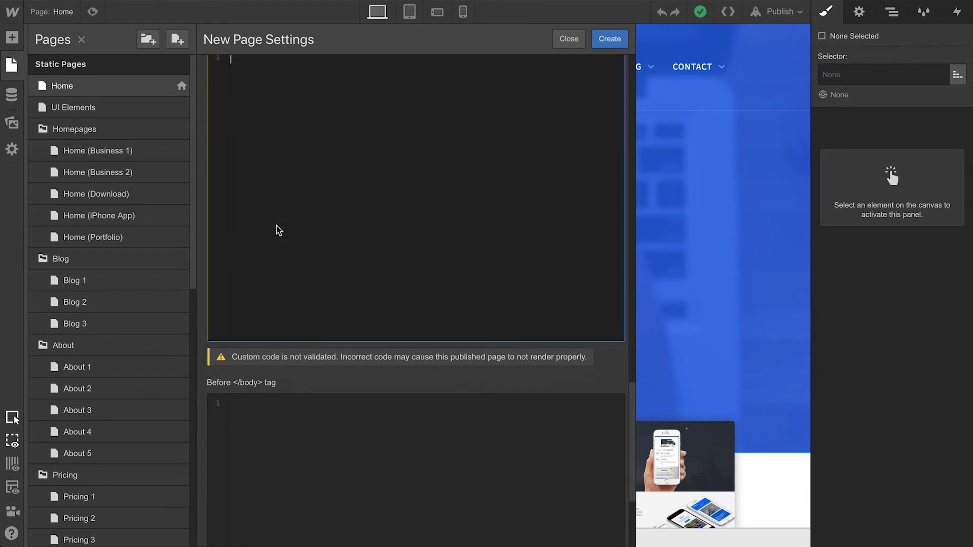
scroll(278, 230, "down", 1)
left_click(245, 358)
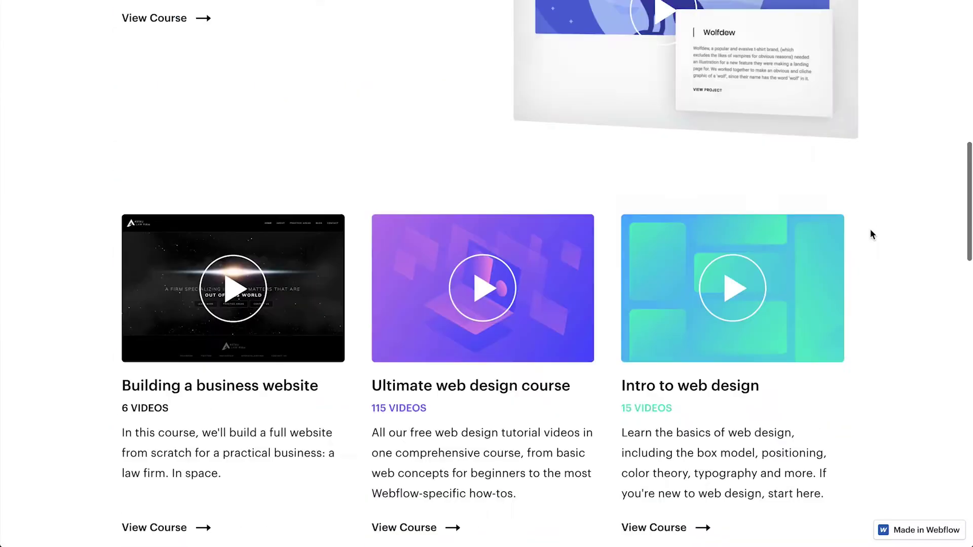
scroll(869, 229, "down", 15)
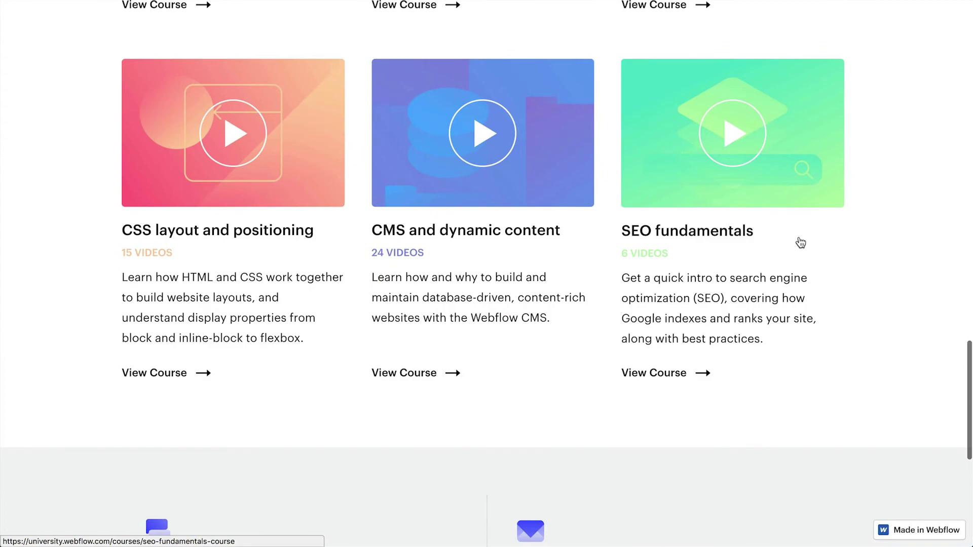
Step: Open the SEO fundamentals course page from its Webflow University card
left_click(748, 242)
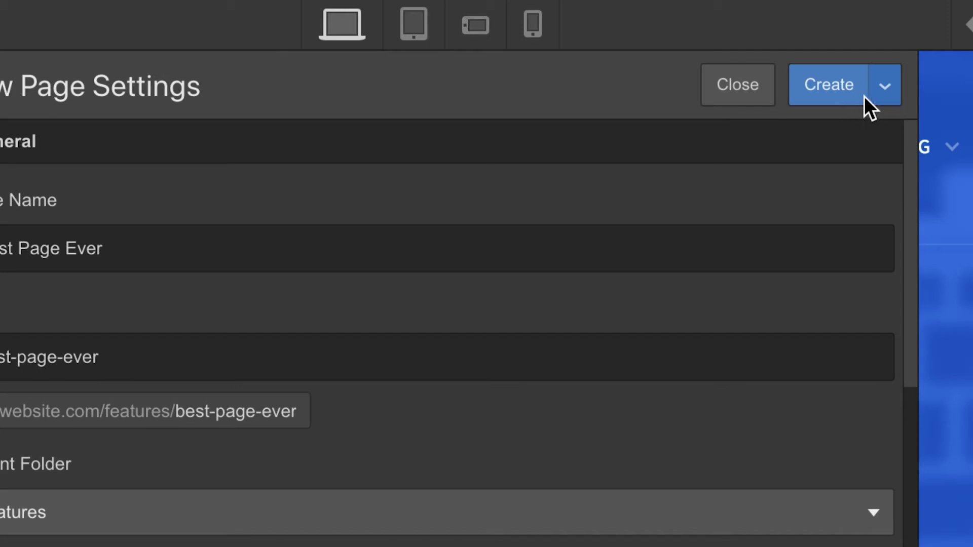
Step: Save Best Page Ever as a draft, dismiss the publish popup, and type 'ncidentally "Peter"' into the About 2 subtitle
left_click(879, 93)
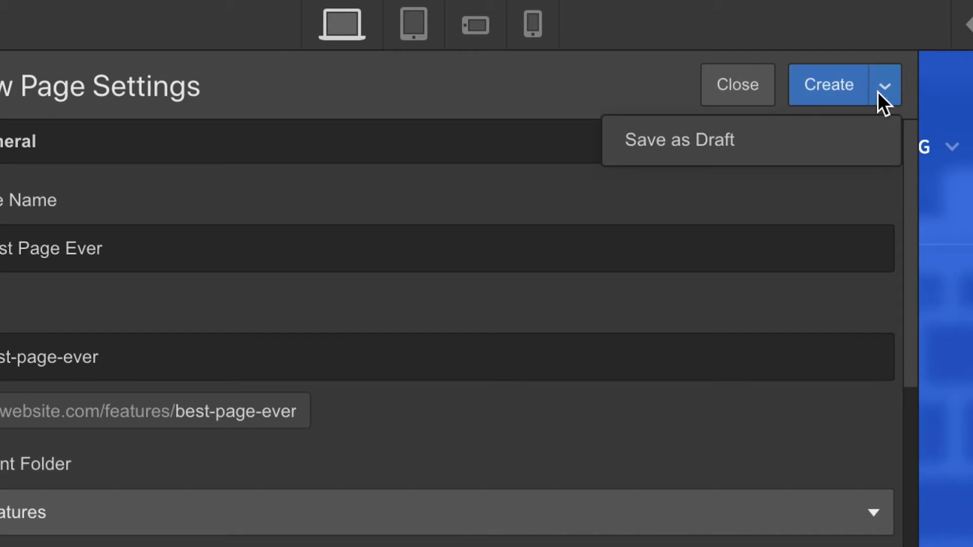
left_click(859, 129)
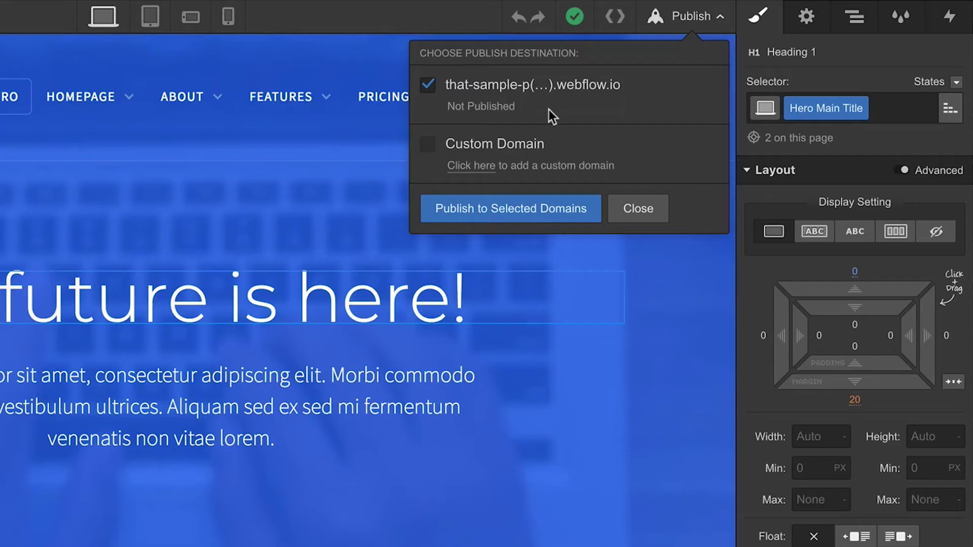
left_click(642, 206)
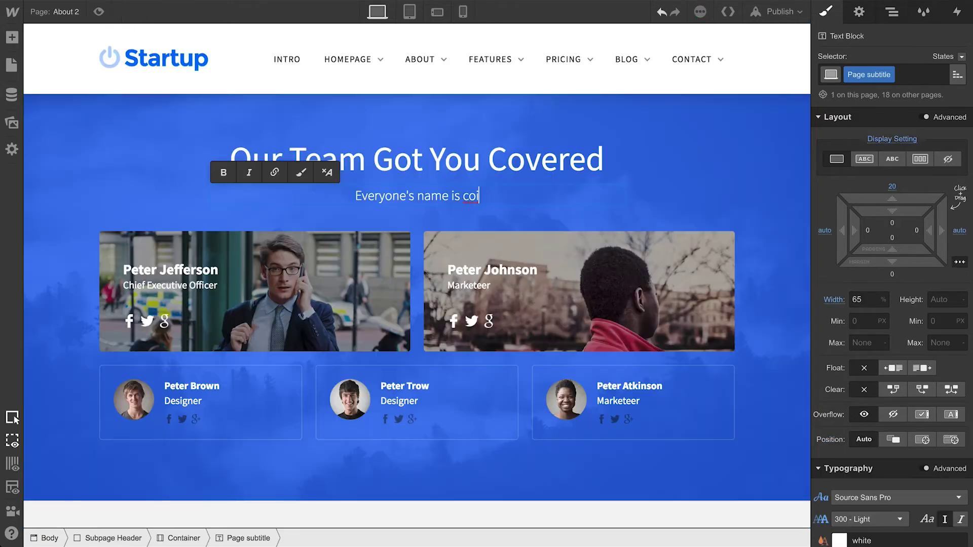
type("ncidentally")
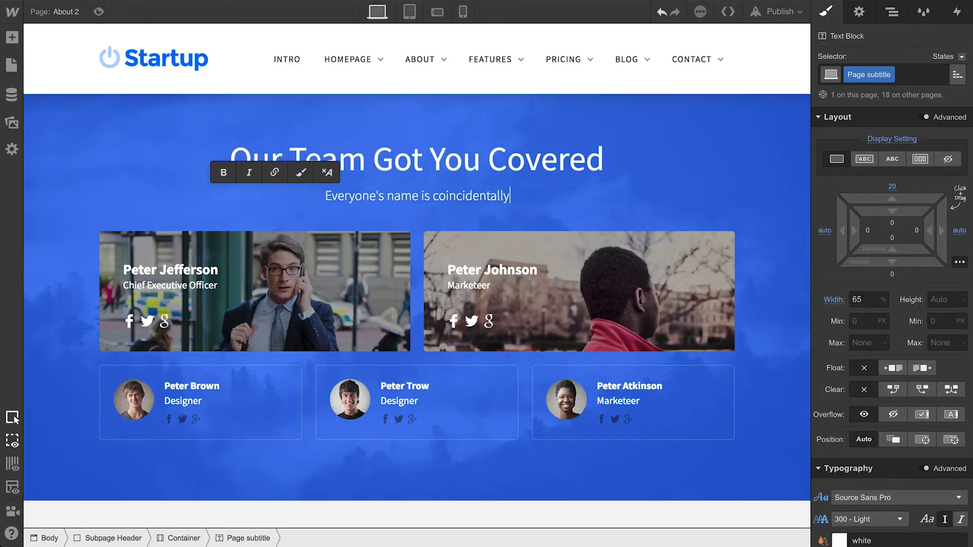
type(" \"Peter\"")
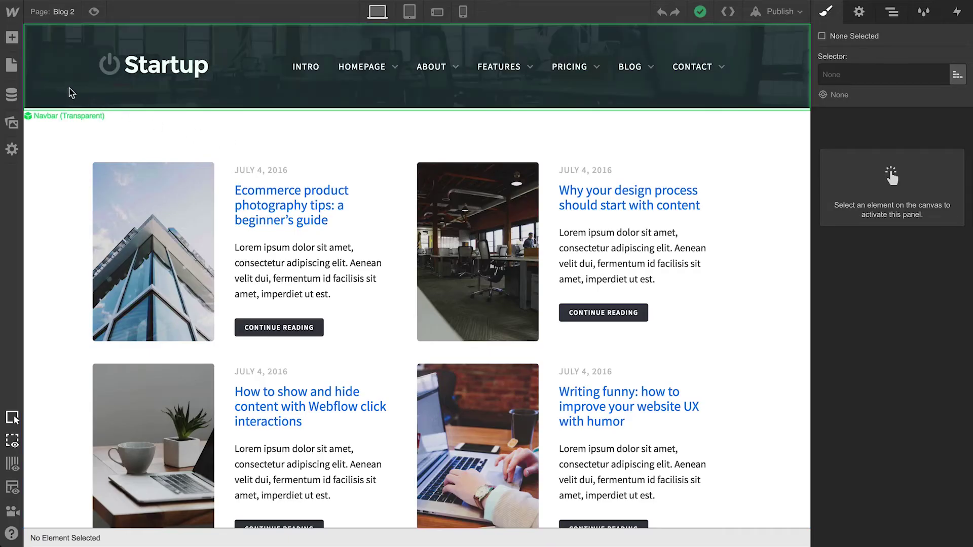
Step: Duplicate the Blog 2 page from its settings to create Blog 2 Copy
left_click(11, 66)
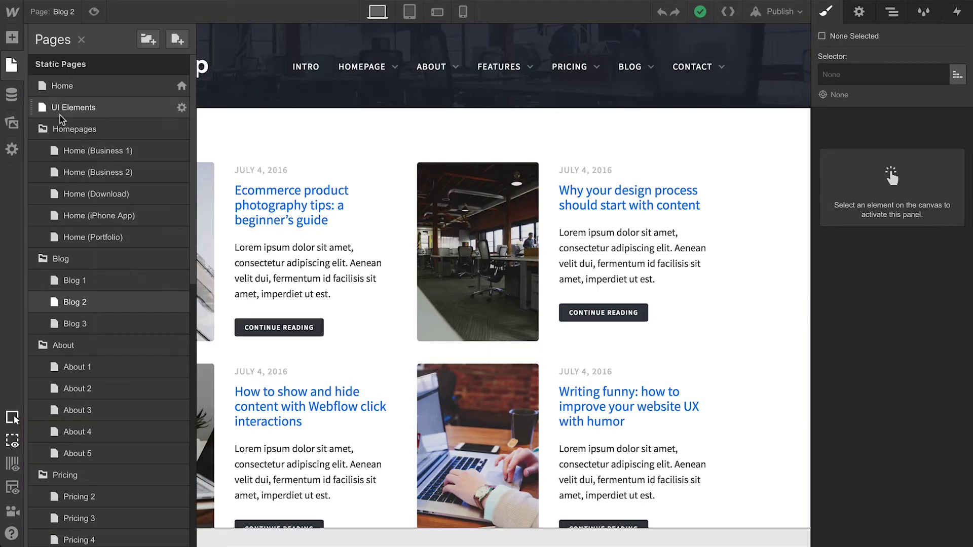
left_click(181, 304)
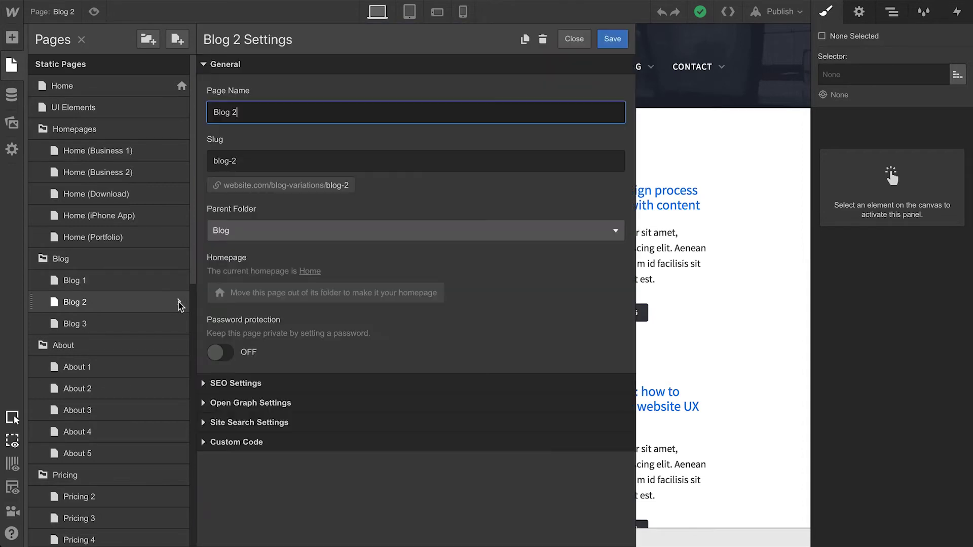
left_click(524, 39)
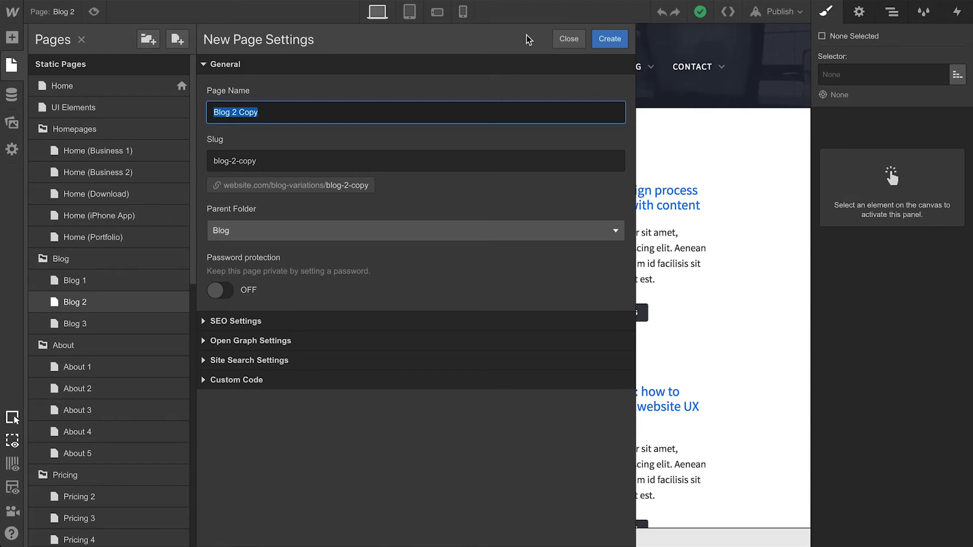
left_click(610, 39)
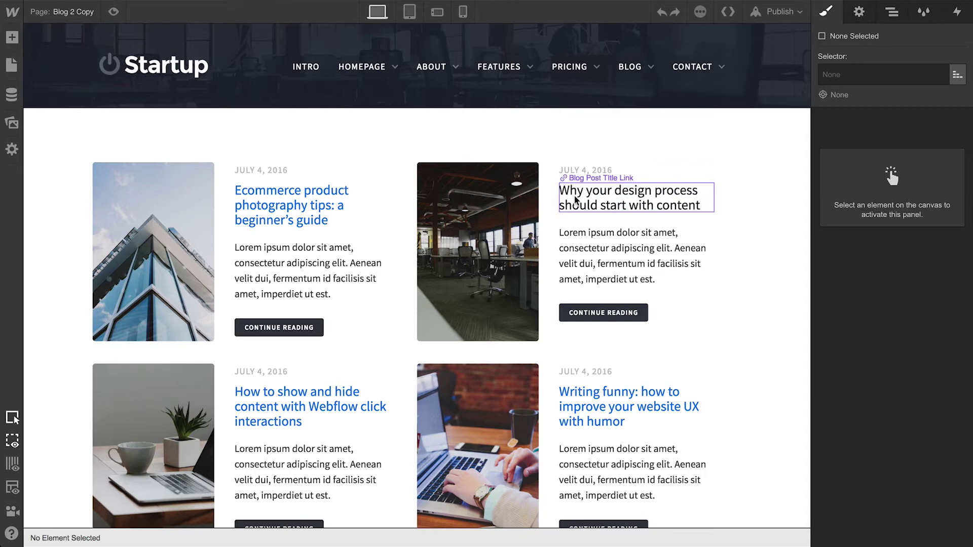
Step: Select the post title link, image overlay and two summary paragraphs on the blog page
left_click(629, 199)
left_click(519, 231)
left_click(349, 254)
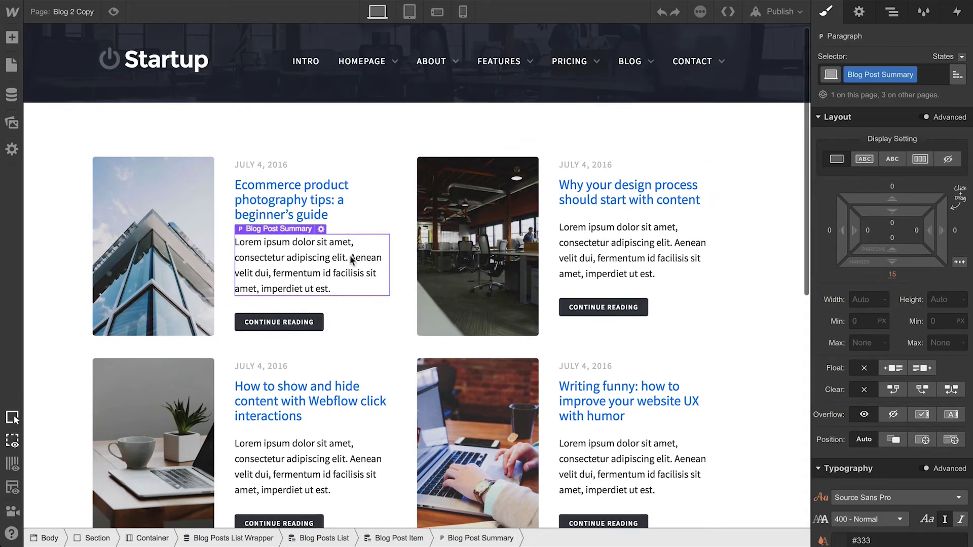
scroll(350, 254, "down", 4)
left_click(350, 257)
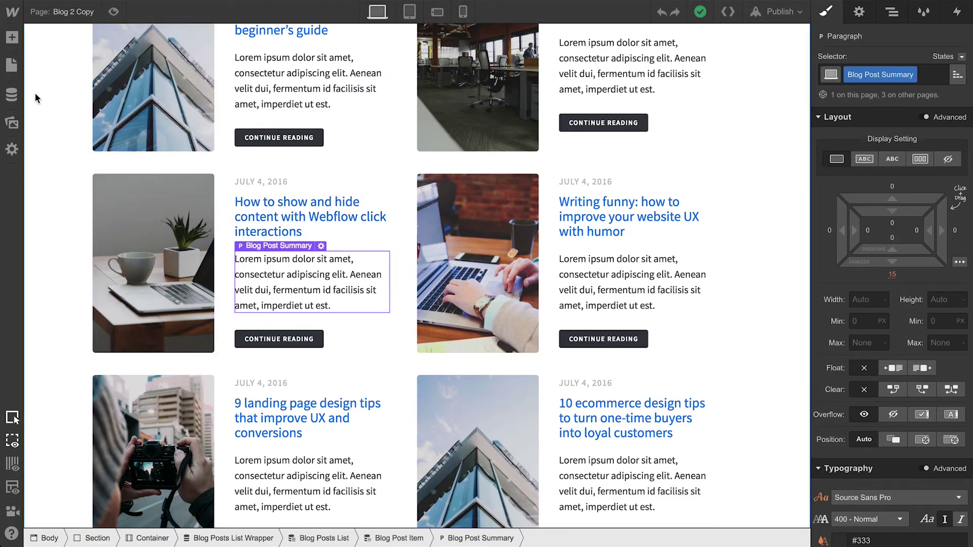
Step: Open Blog 2 Copy's page settings and begin deleting it
left_click(12, 65)
left_click(180, 345)
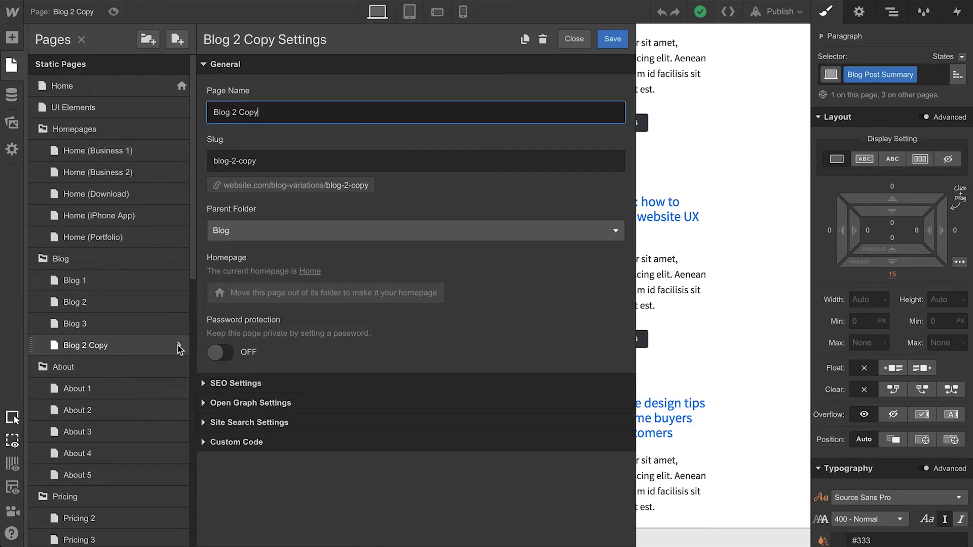
left_click(543, 39)
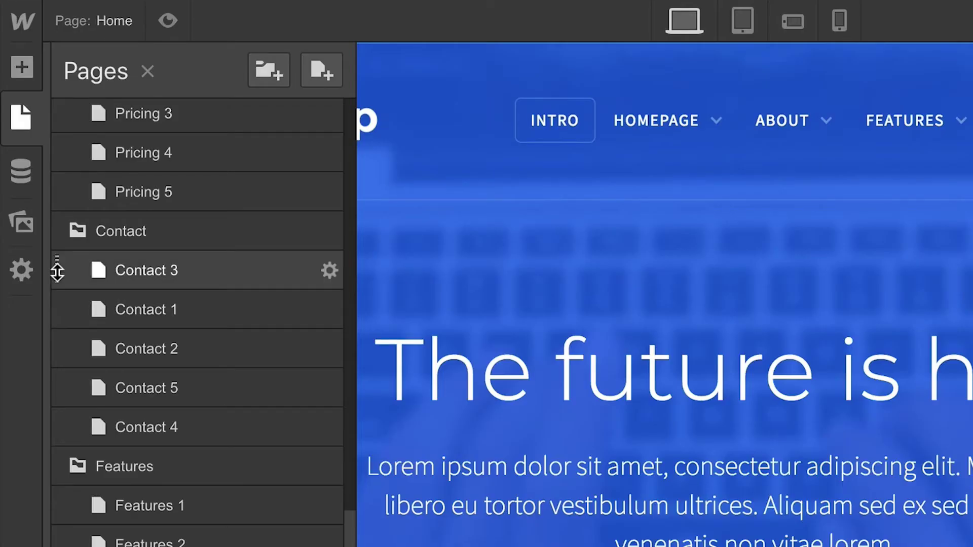
Step: Move Contact 3 below Contact 2, add a Best Folder Ever folder, and drag Best Page Ever onto it
left_click_drag(57, 271, 72, 359)
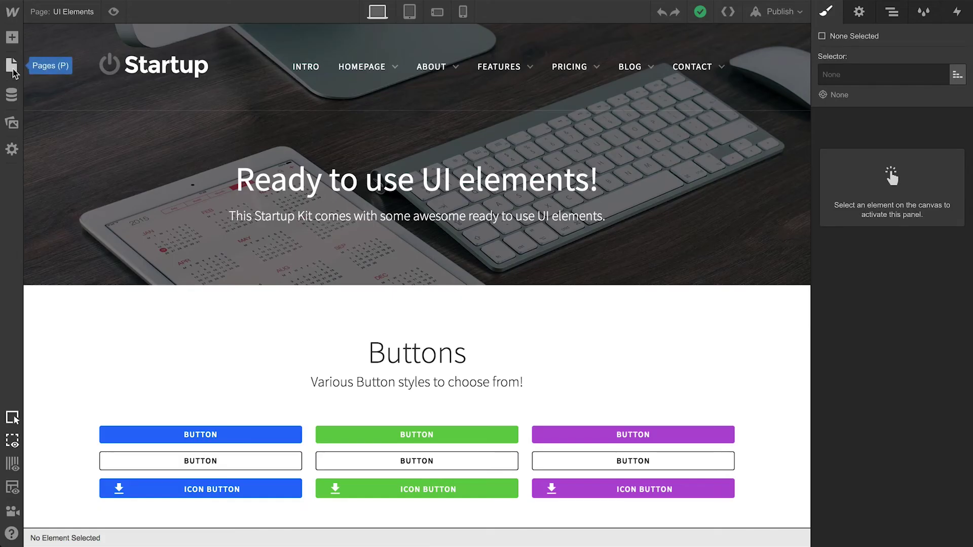
left_click(14, 69)
left_click(148, 41)
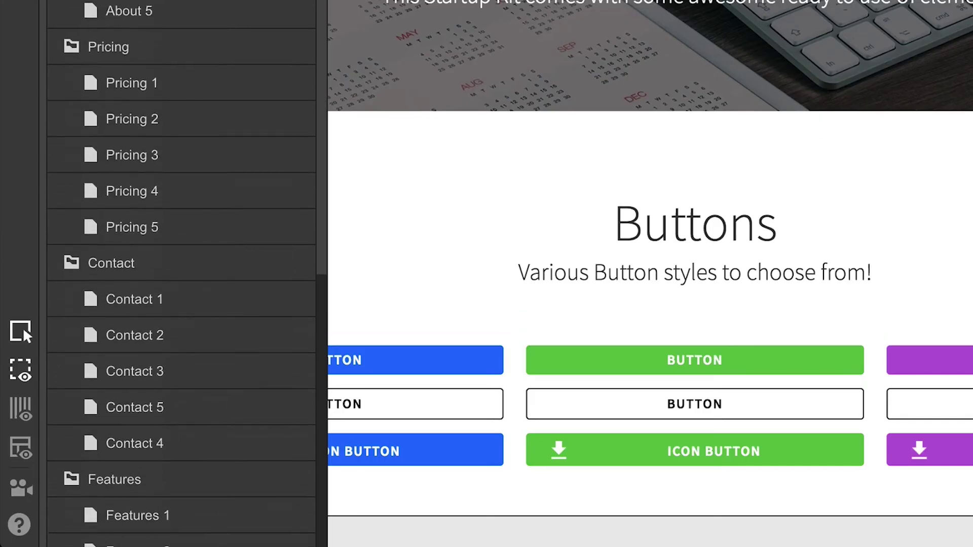
scroll(130, 351, "down", 5)
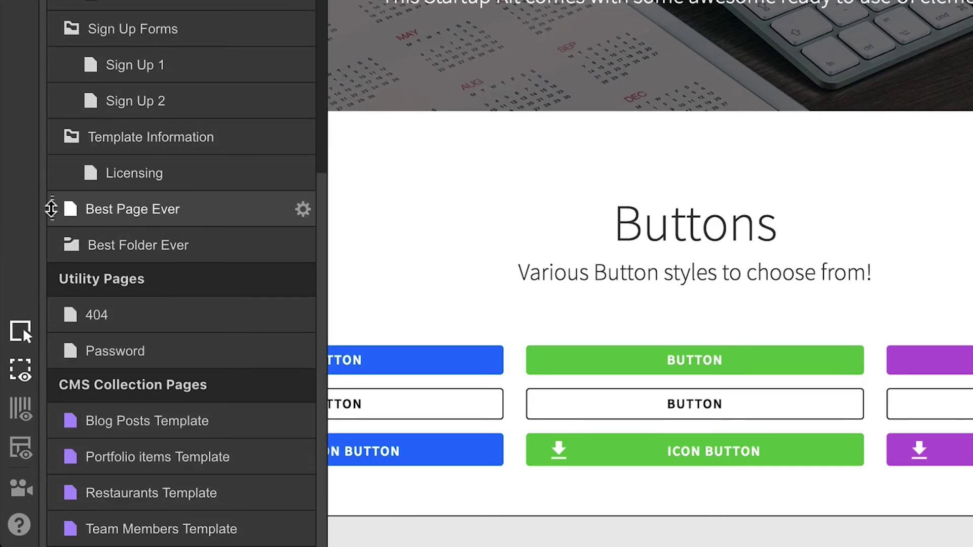
left_click_drag(59, 209, 111, 247)
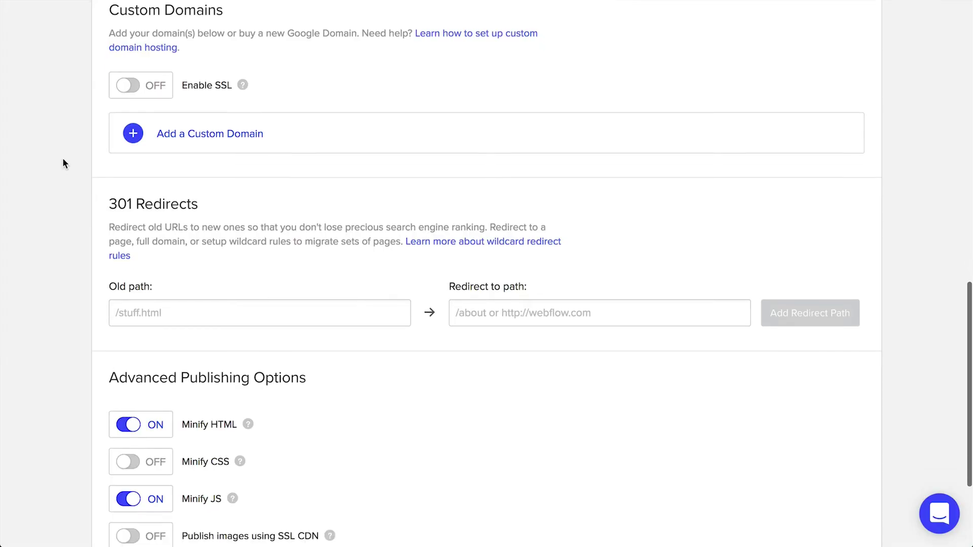
scroll(63, 161, "down", 3)
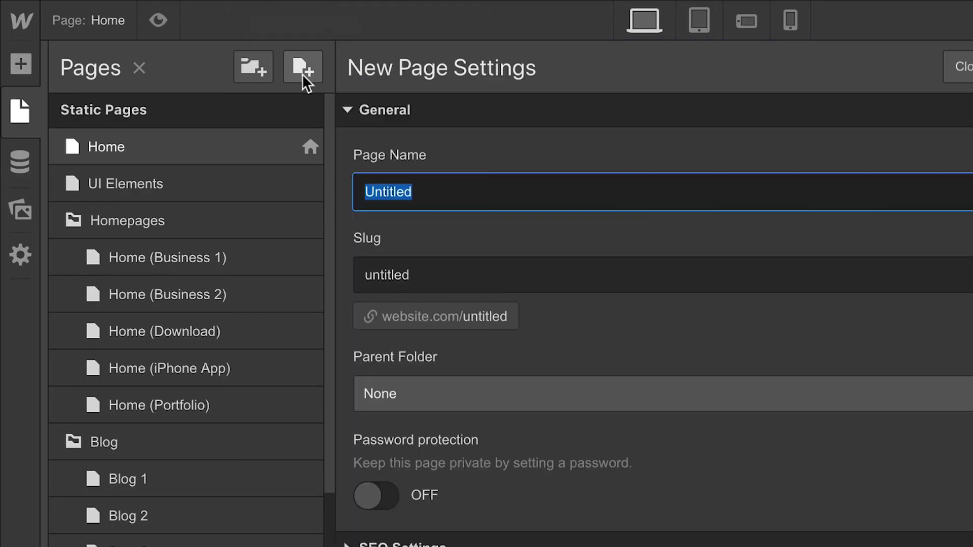
Step: Type 'I'm the best', use the Create menu options, then drag Best Page Ever into Best Folder Ever
type("I'm the best")
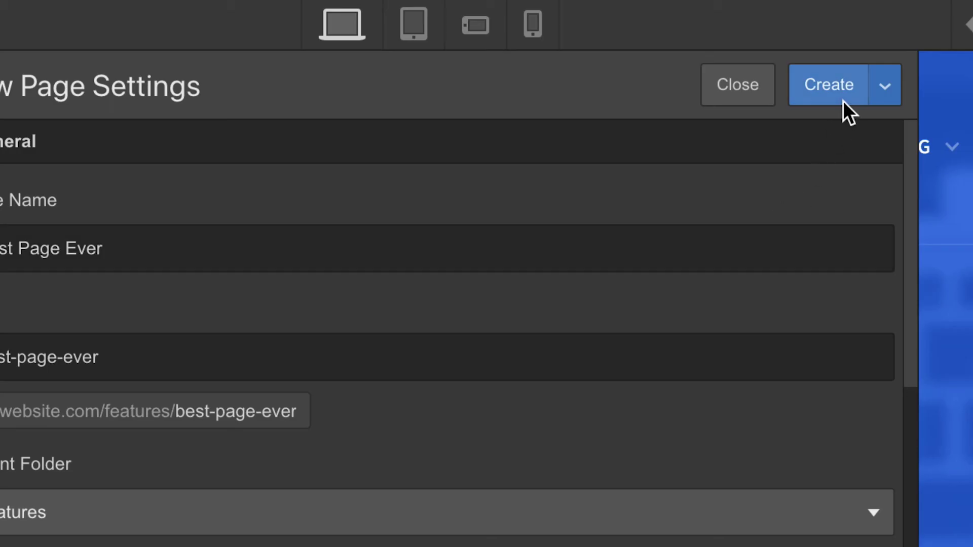
left_click(879, 93)
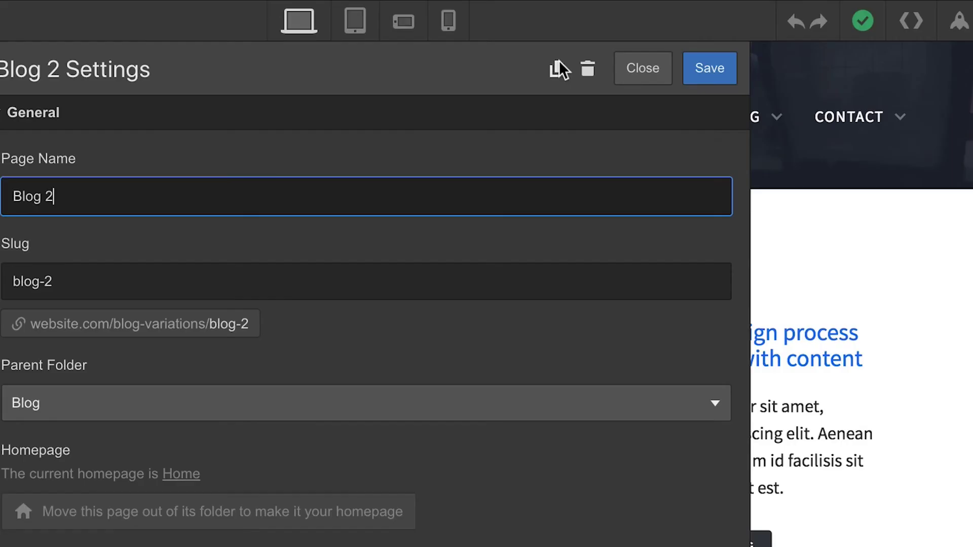
left_click(557, 66)
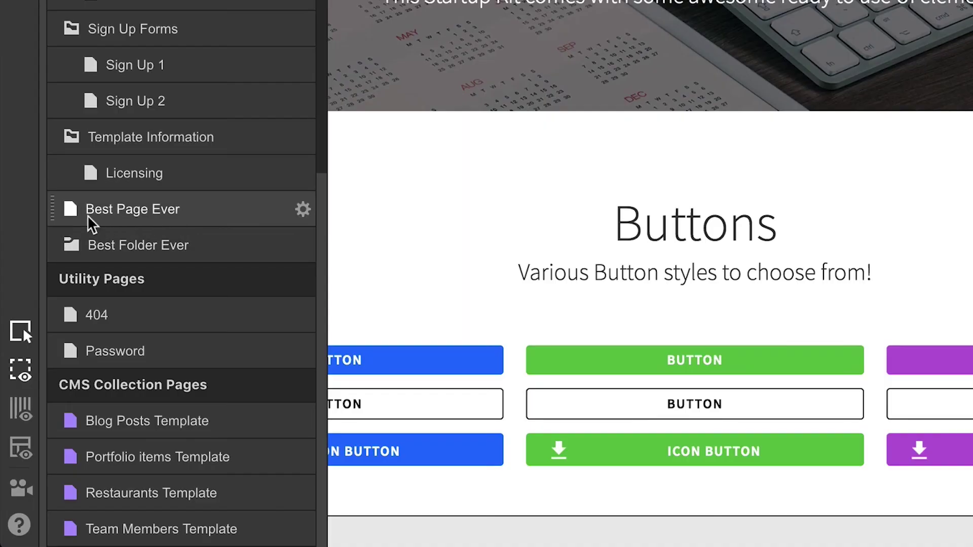
left_click_drag(91, 217, 92, 243)
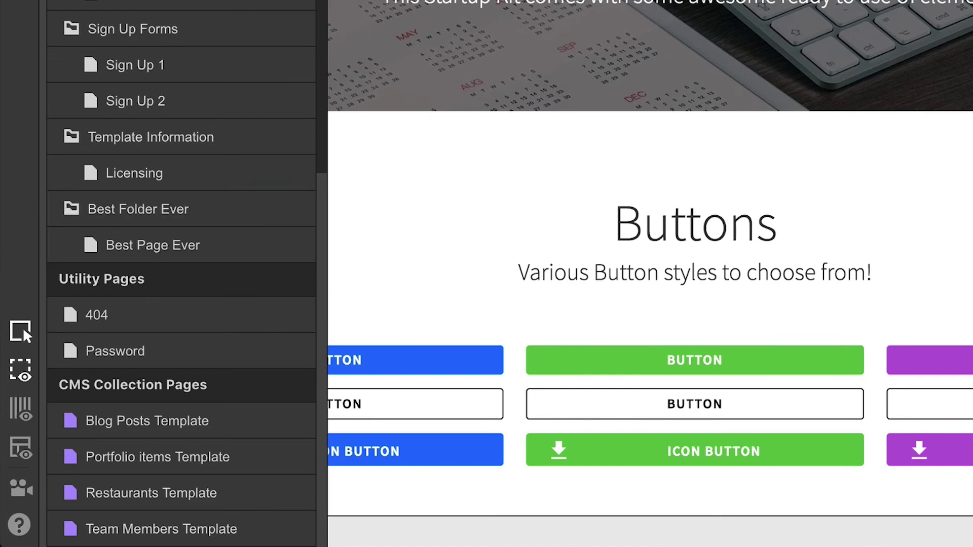